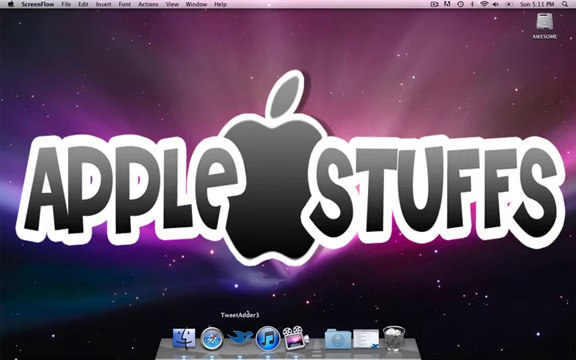
# Step: Launch iTunes from the desktop so the Store home page appears
pyautogui.click(268, 336)
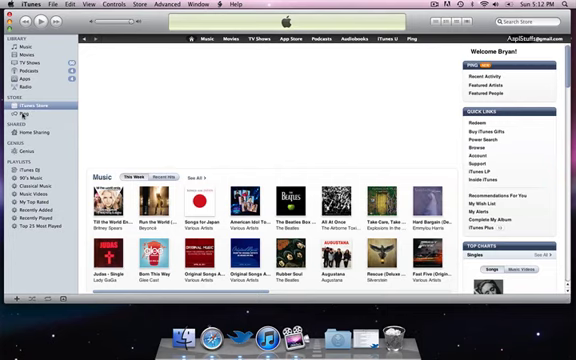
# Step: Show the Ping welcome page with recommended artists like Queen and The Beatles
pyautogui.click(411, 39)
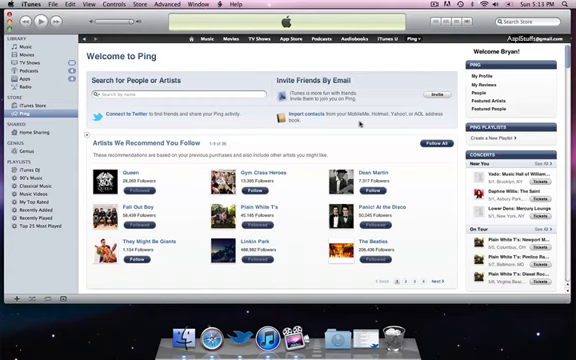
# Step: Show the Ping Recent Activity feed with posts from The Beatles
pyautogui.click(413, 38)
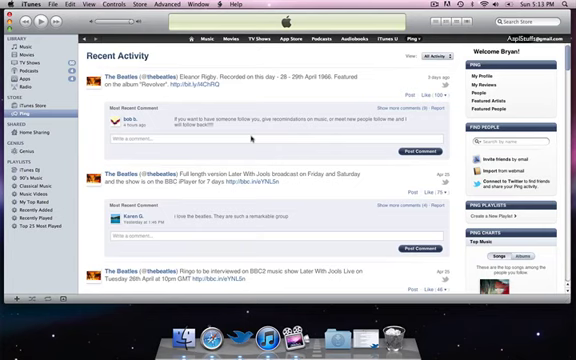
pyautogui.scroll(-3, 251, 138)
pyautogui.scroll(-3, 251, 138)
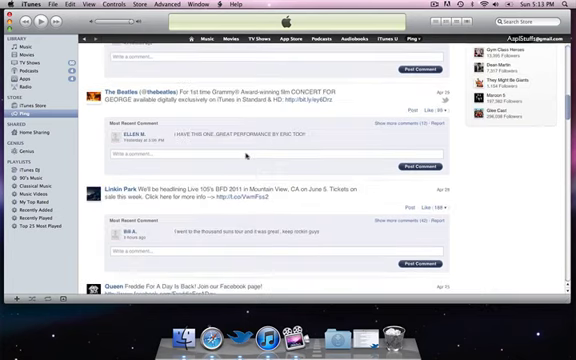
pyautogui.scroll(-3, 251, 138)
pyautogui.scroll(-3, 245, 156)
pyautogui.scroll(-3, 245, 156)
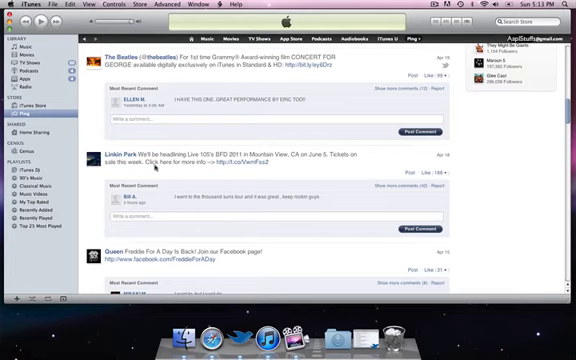
pyautogui.scroll(5, 155, 167)
pyautogui.scroll(5, 155, 167)
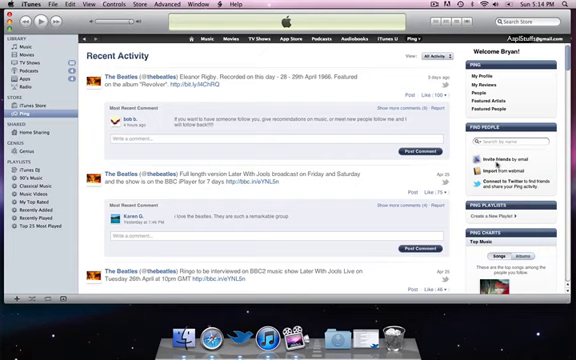
pyautogui.scroll(-1, 497, 165)
# Step: Search Ping people for 'lil wayne' and follow Lil Wayne from his artist profile
pyautogui.click(493, 128)
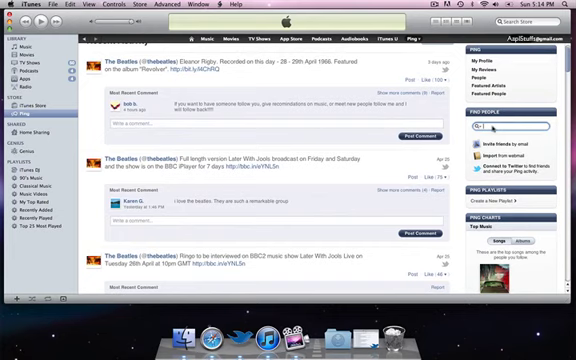
pyautogui.write('the')
pyautogui.press('Return')
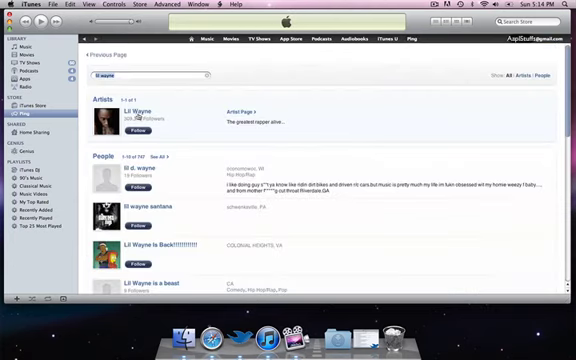
pyautogui.click(138, 112)
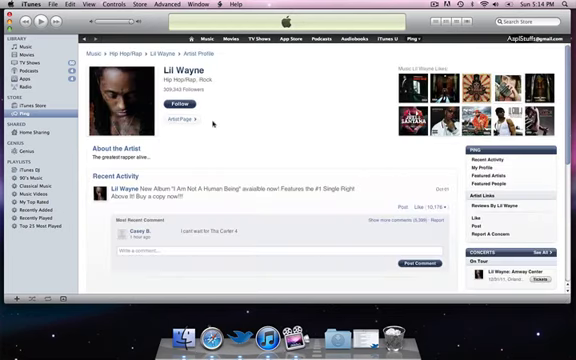
pyautogui.click(180, 104)
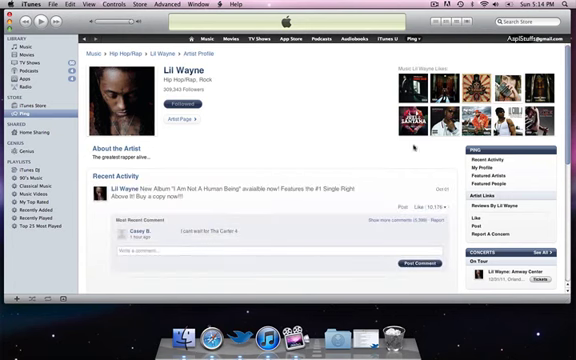
# Step: Return to the Recent Activity feed and focus the comment fields on the first two posts
pyautogui.click(413, 39)
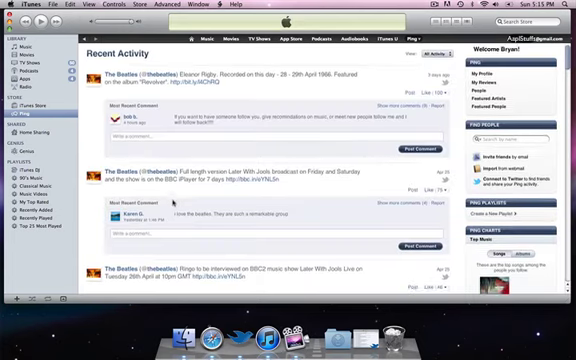
pyautogui.scroll(-5, 170, 195)
pyautogui.scroll(-5, 170, 200)
pyautogui.scroll(-4, 170, 201)
pyautogui.scroll(-4, 170, 201)
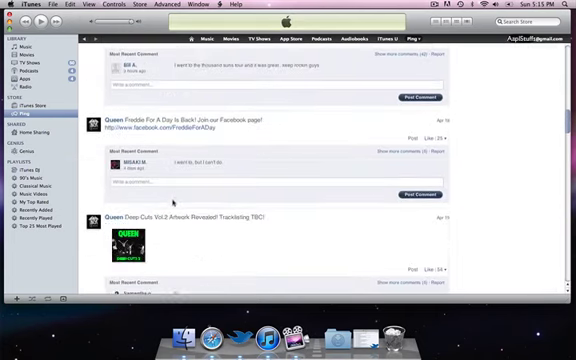
pyautogui.scroll(-4, 170, 201)
pyautogui.scroll(-4, 170, 201)
pyautogui.scroll(8, 172, 203)
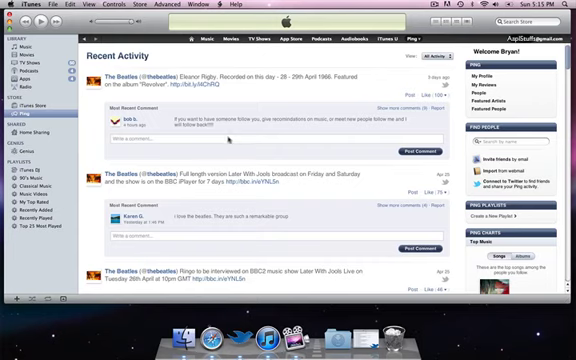
pyautogui.click(228, 140)
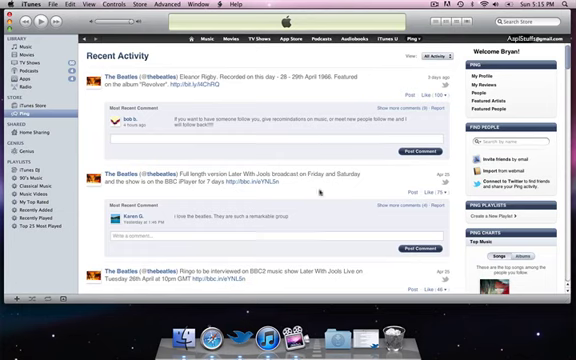
pyautogui.scroll(-2, 204, 190)
pyautogui.scroll(-2, 204, 185)
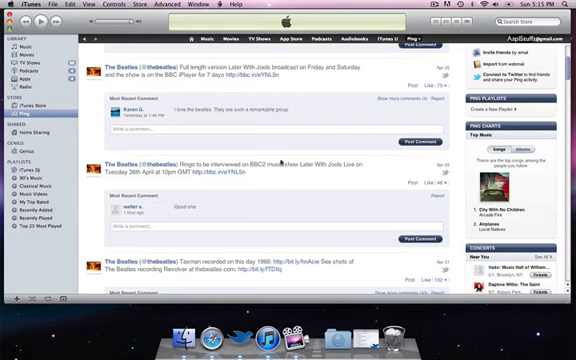
pyautogui.click(180, 226)
pyautogui.scroll(1, 460, 220)
pyautogui.scroll(3, 460, 220)
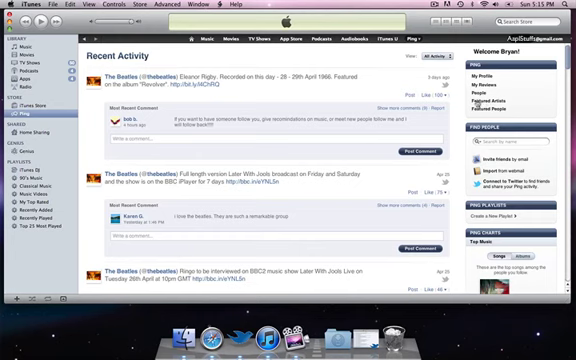
pyautogui.click(486, 100)
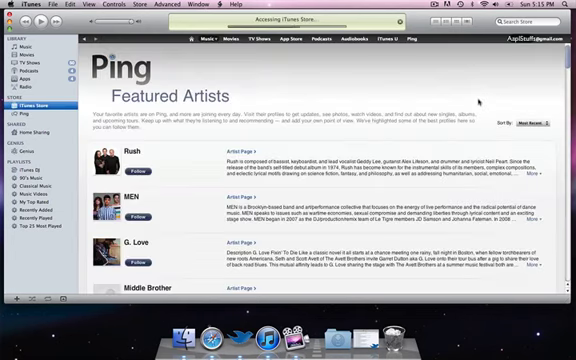
pyautogui.scroll(-3, 300, 230)
pyautogui.scroll(-3, 280, 215)
pyautogui.scroll(-3, 265, 201)
pyautogui.scroll(-3, 265, 200)
pyautogui.scroll(-1, 265, 200)
pyautogui.scroll(-4, 265, 200)
pyautogui.scroll(-1, 265, 200)
pyautogui.scroll(-3, 265, 200)
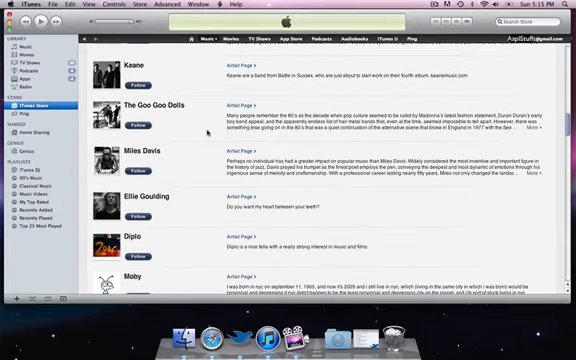
pyautogui.scroll(-3, 207, 133)
pyautogui.scroll(-1, 207, 133)
pyautogui.scroll(-5, 207, 133)
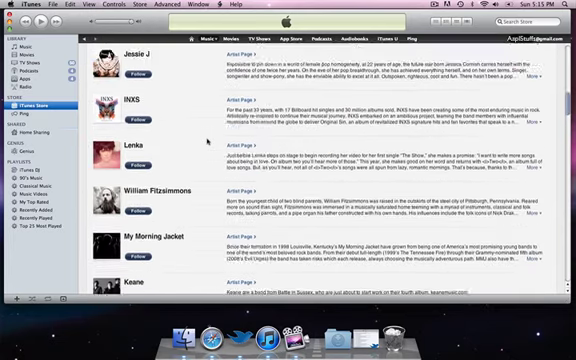
pyautogui.scroll(-5, 207, 133)
pyautogui.scroll(10, 207, 142)
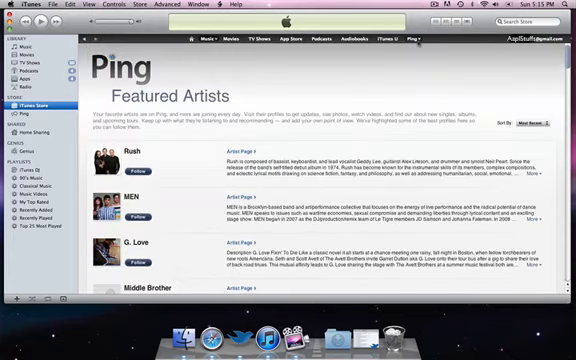
# Step: Show the Recent Activity feed of posts from followed artists again
pyautogui.click(414, 40)
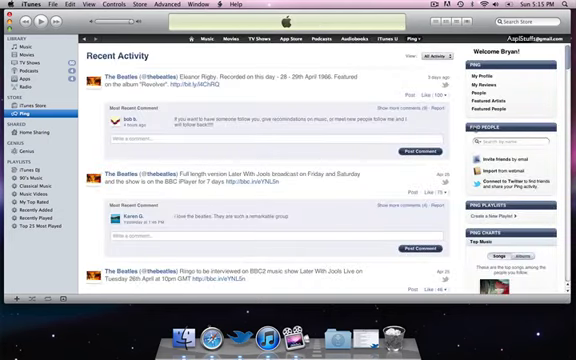
pyautogui.scroll(-2, 350, 150)
pyautogui.scroll(-3, 455, 152)
pyautogui.scroll(-3, 455, 152)
pyautogui.scroll(-3, 455, 152)
pyautogui.scroll(-3, 455, 152)
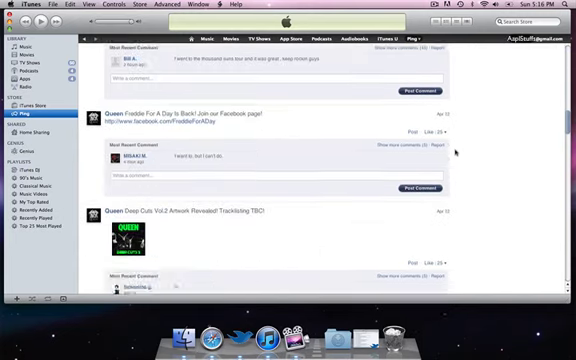
pyautogui.scroll(-4, 455, 152)
pyautogui.scroll(-4, 455, 152)
pyautogui.scroll(-4, 455, 152)
pyautogui.scroll(-3, 455, 152)
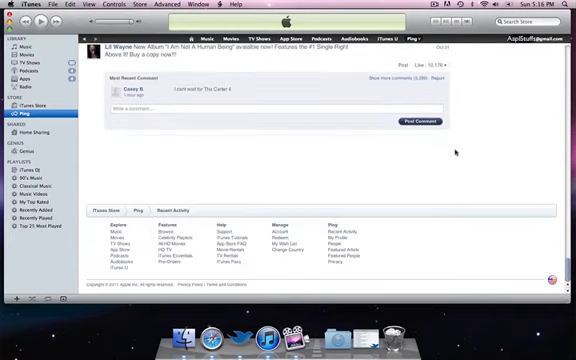
pyautogui.scroll(4, 230, 208)
pyautogui.scroll(4, 230, 208)
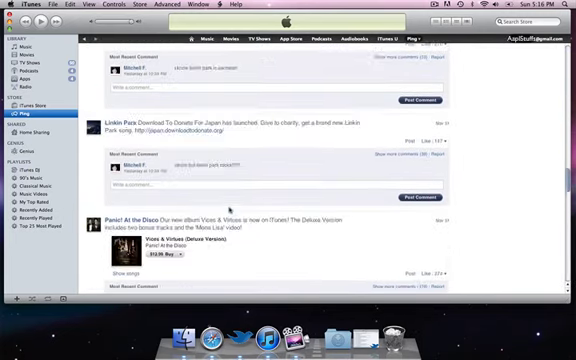
pyautogui.scroll(3, 230, 208)
pyautogui.scroll(4, 230, 208)
pyautogui.scroll(4, 230, 208)
pyautogui.scroll(4, 230, 208)
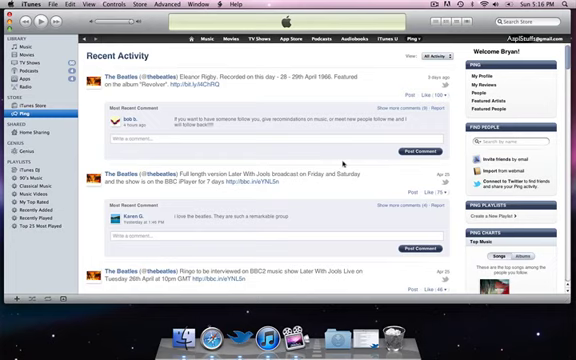
# Step: Create a Ping playlist titled 'work out' with description 'blah' and bring up Add Songs
pyautogui.click(493, 217)
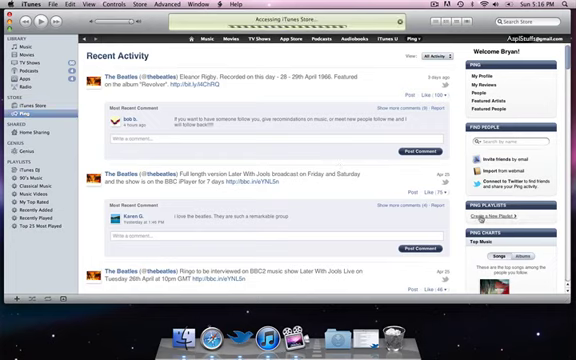
pyautogui.click(190, 93)
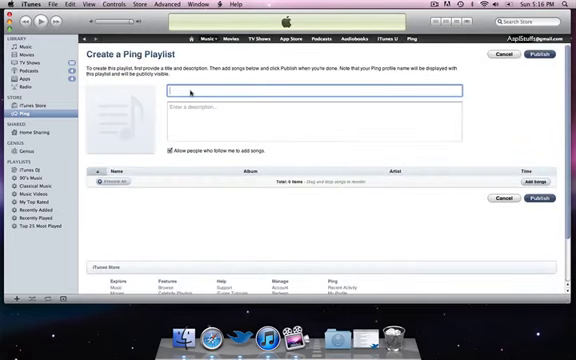
pyautogui.write('work out')
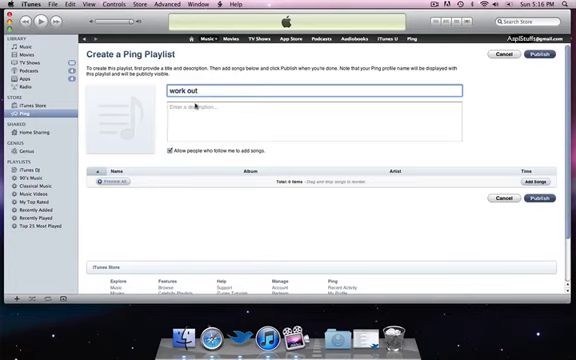
pyautogui.click(196, 110)
pyautogui.write('blah')
pyautogui.click(150, 210)
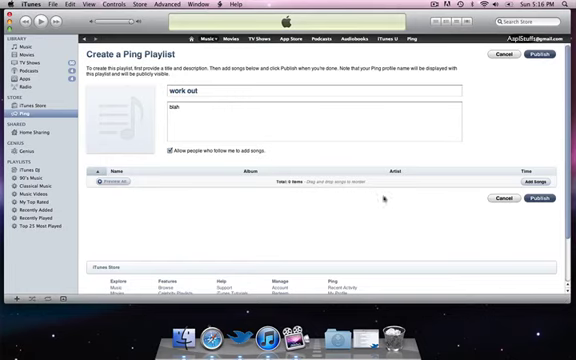
pyautogui.click(536, 181)
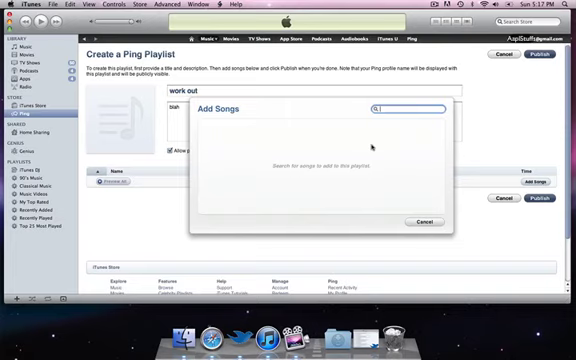
pyautogui.write('work')
pyautogui.write(' out')
# Step: Search 'work out', add WorkOut (Ultimix) to the playlist and publish it
pyautogui.press('Return')
pyautogui.click(240, 132)
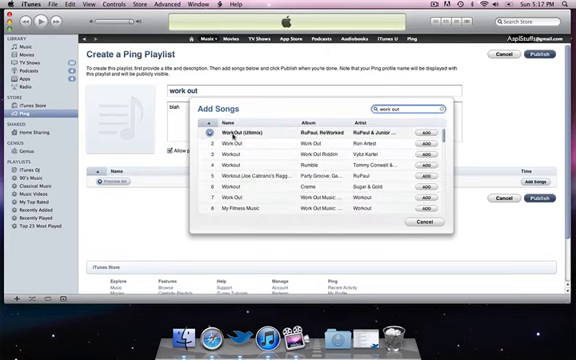
pyautogui.click(427, 132)
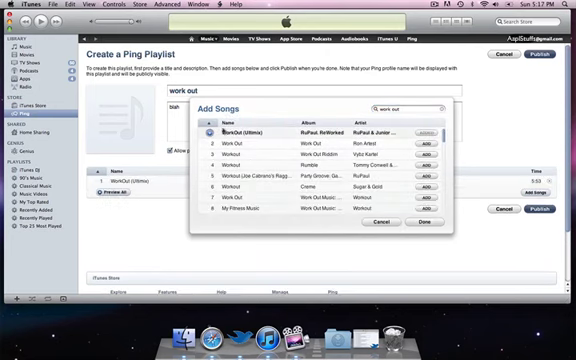
pyautogui.click(427, 222)
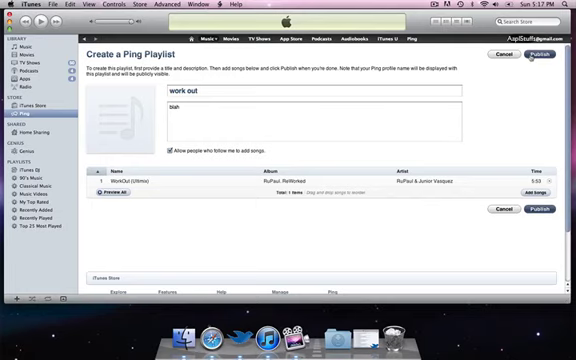
pyautogui.click(538, 209)
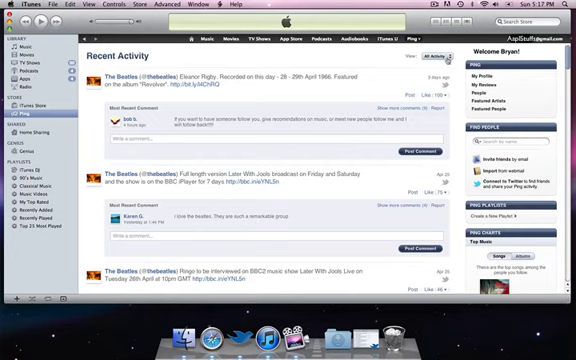
pyautogui.click(438, 56)
pyautogui.click(431, 60)
pyautogui.click(436, 56)
pyautogui.click(435, 64)
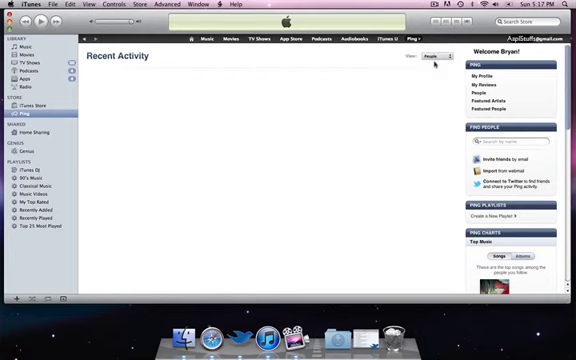
pyautogui.click(435, 56)
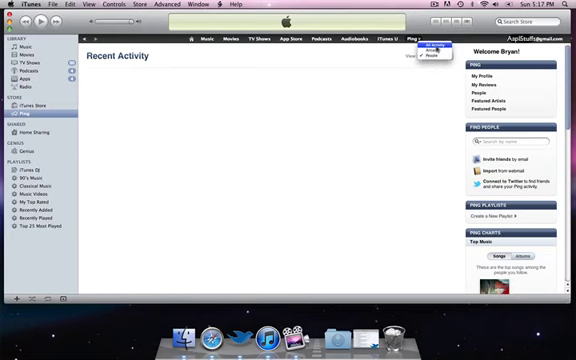
pyautogui.click(437, 47)
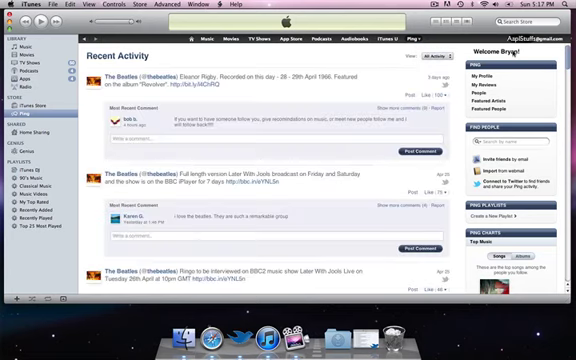